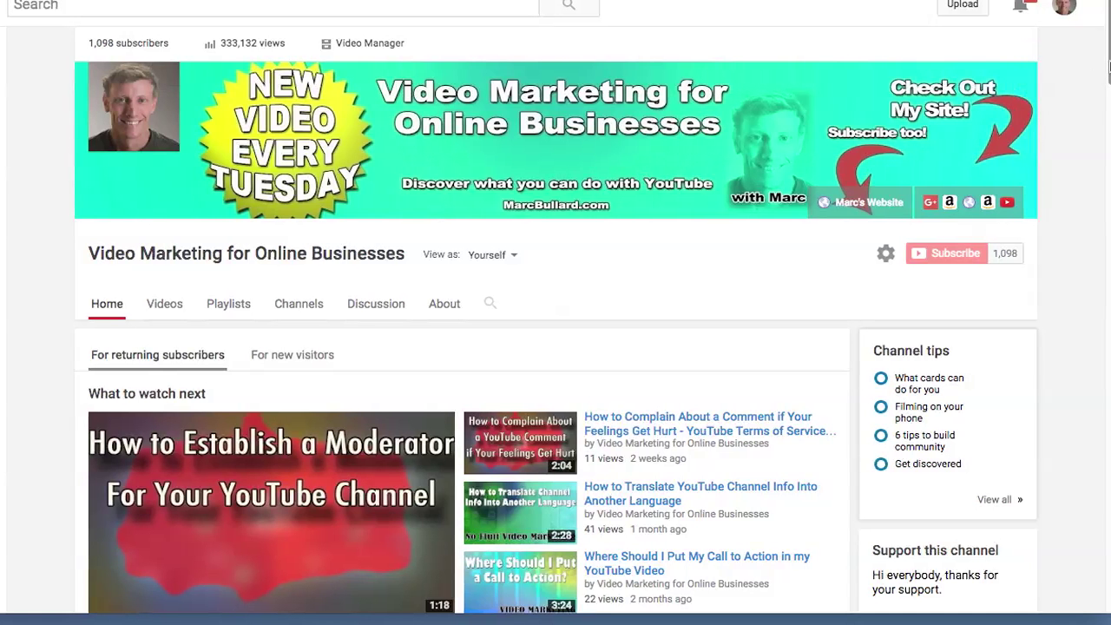
# Step: Scroll down and back up the channel page to reach Video Manager
pyautogui.scroll(-1, 556, 322)
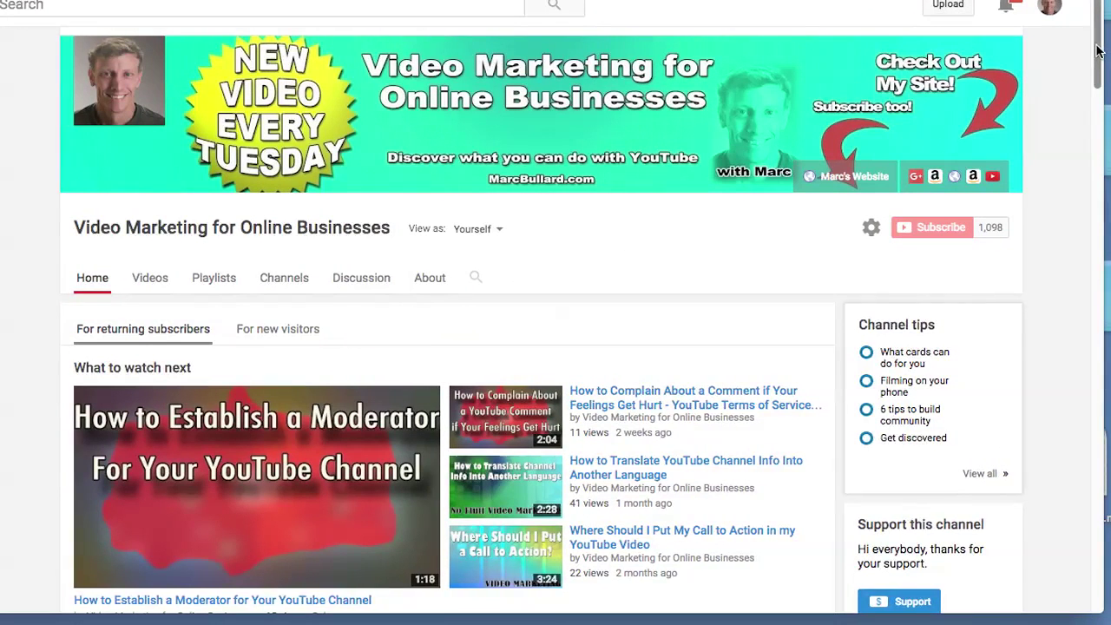
pyautogui.scroll(1, 1096, 50)
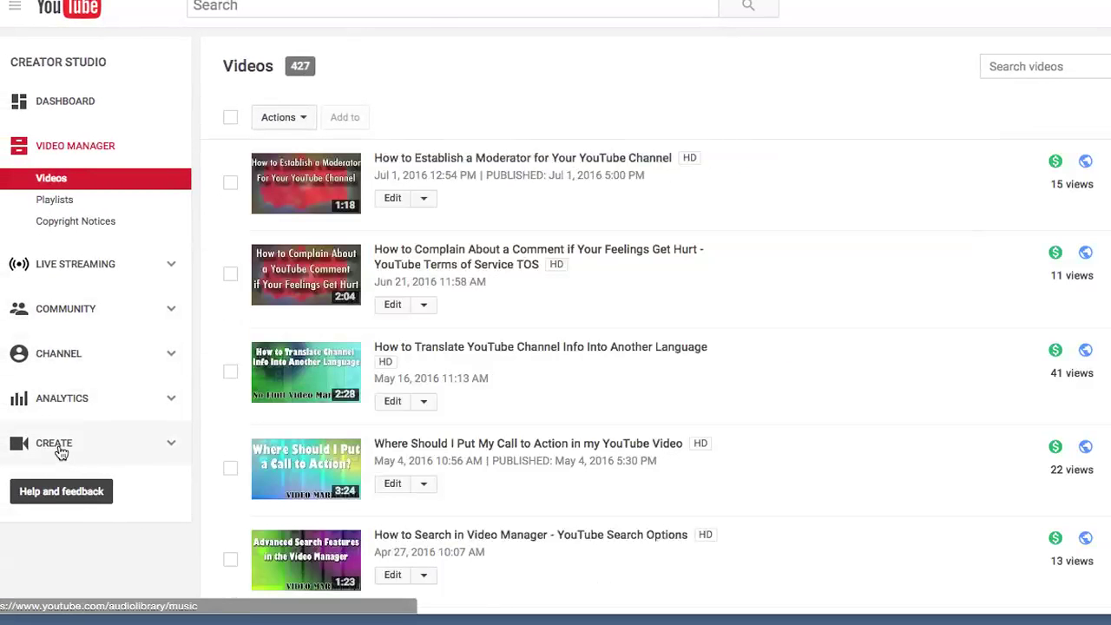
# Step: Launch the Video Editor from Creator Studio's CREATE section
pyautogui.click(85, 454)
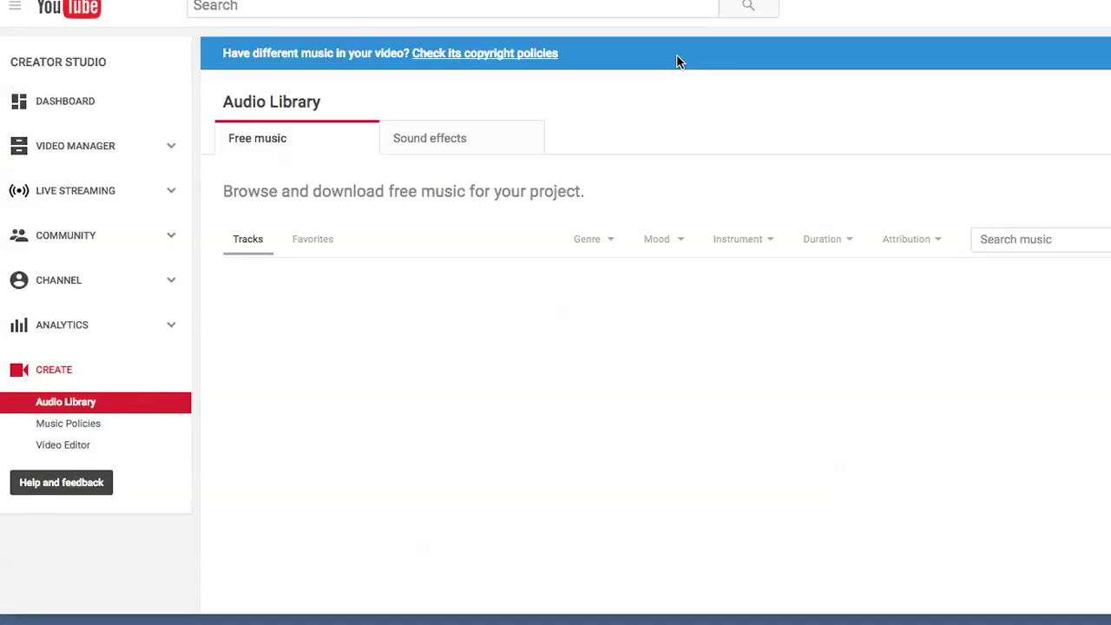
pyautogui.click(64, 450)
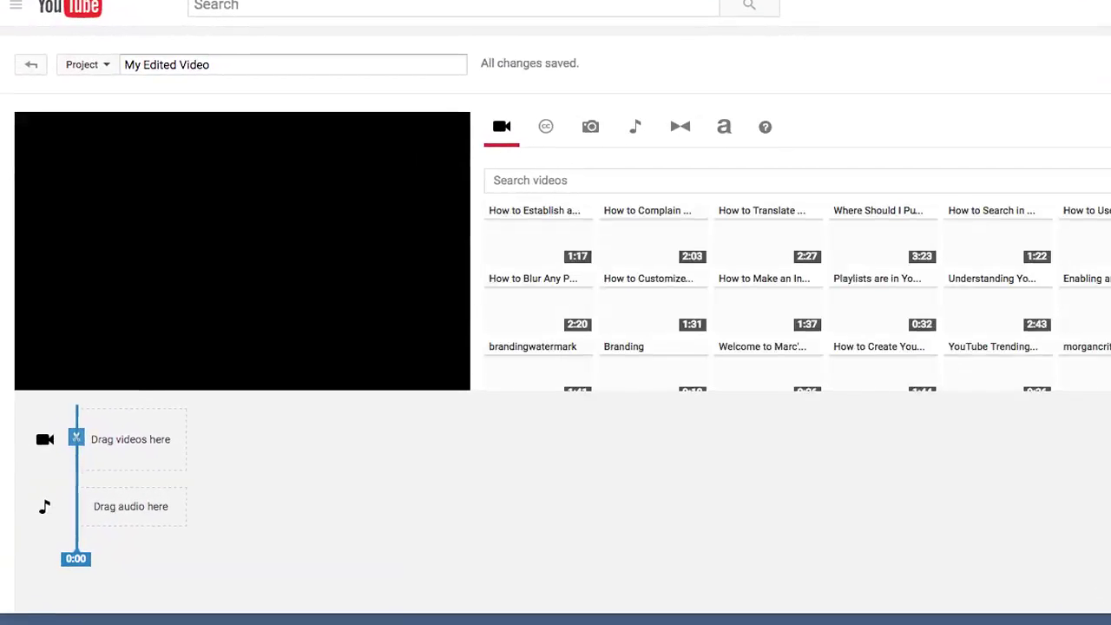
# Step: Create a new editor project and title it 'Keyboard shortcuts'
pyautogui.click(109, 69)
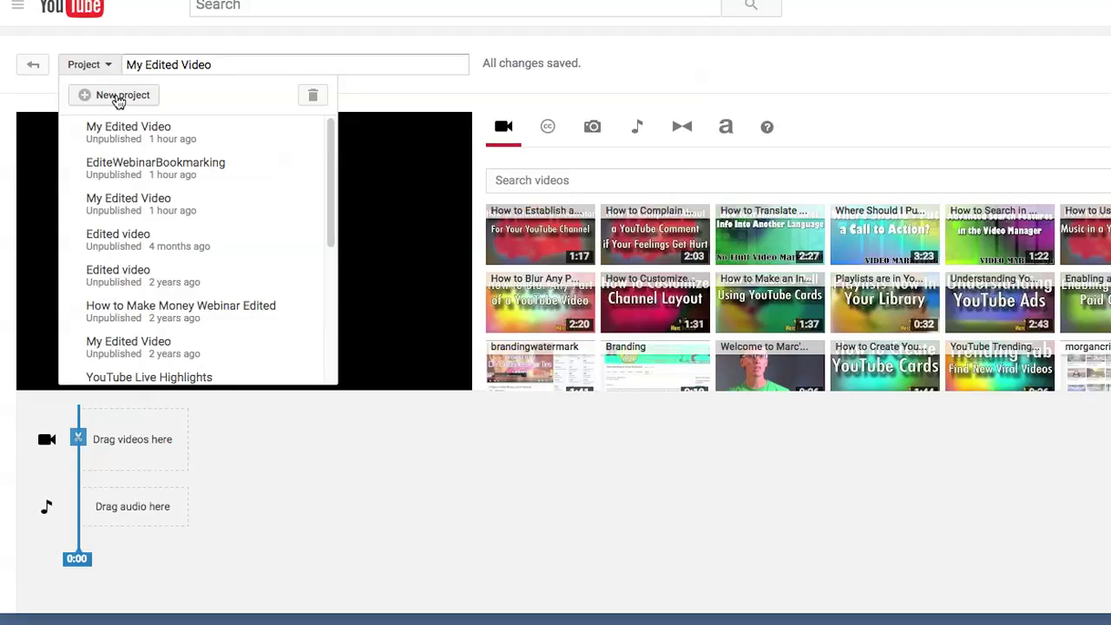
pyautogui.click(118, 97)
pyautogui.click(698, 187)
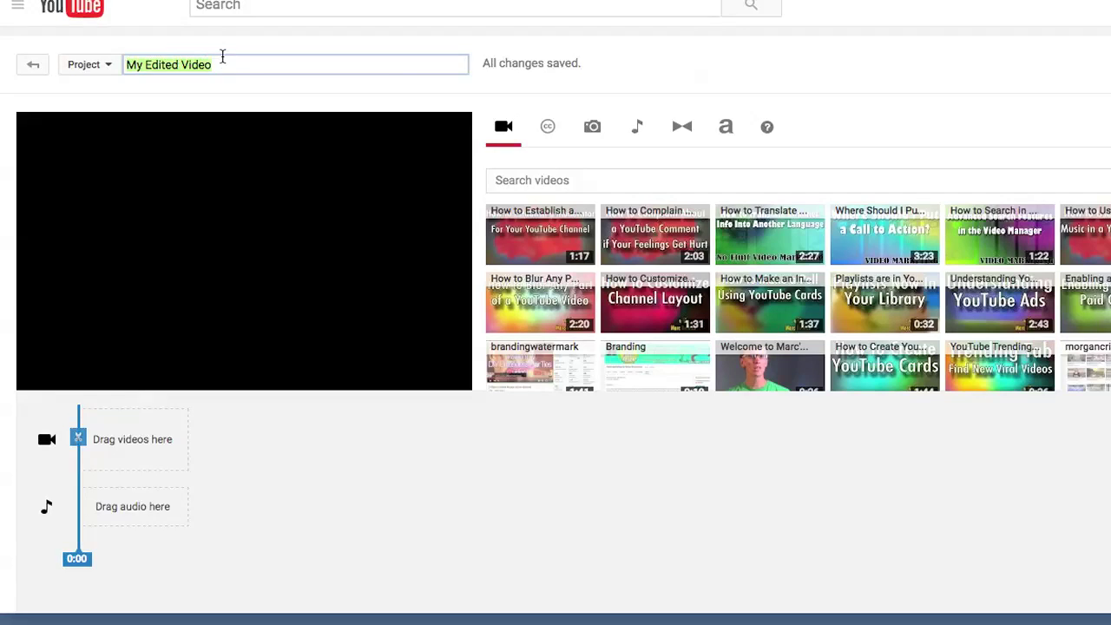
pyautogui.write('Keyboard shortcuts')
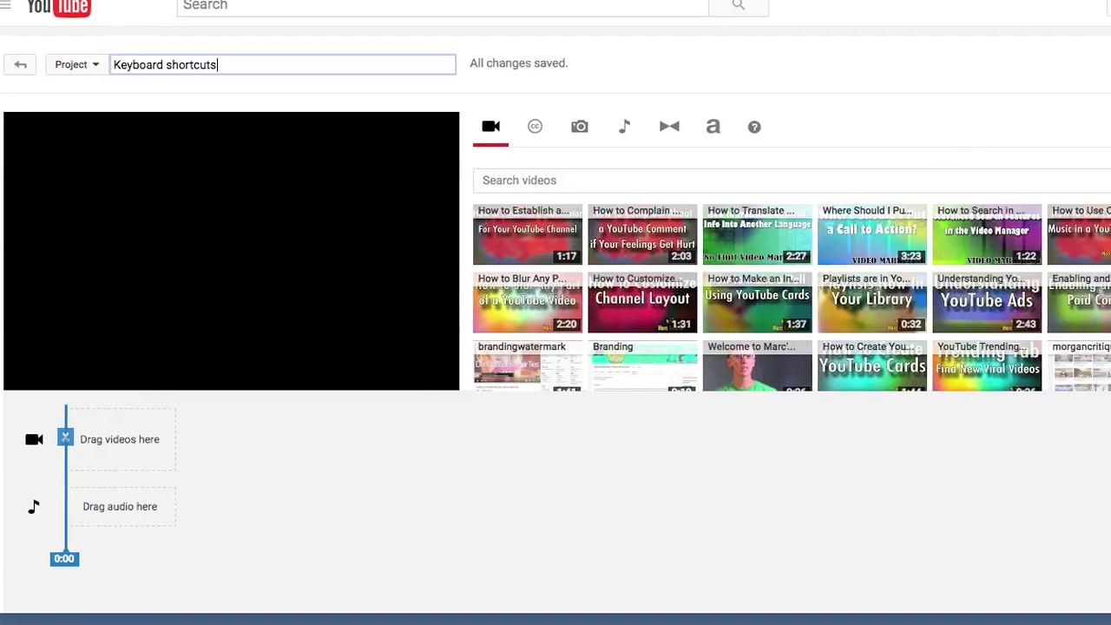
pyautogui.click(752, 133)
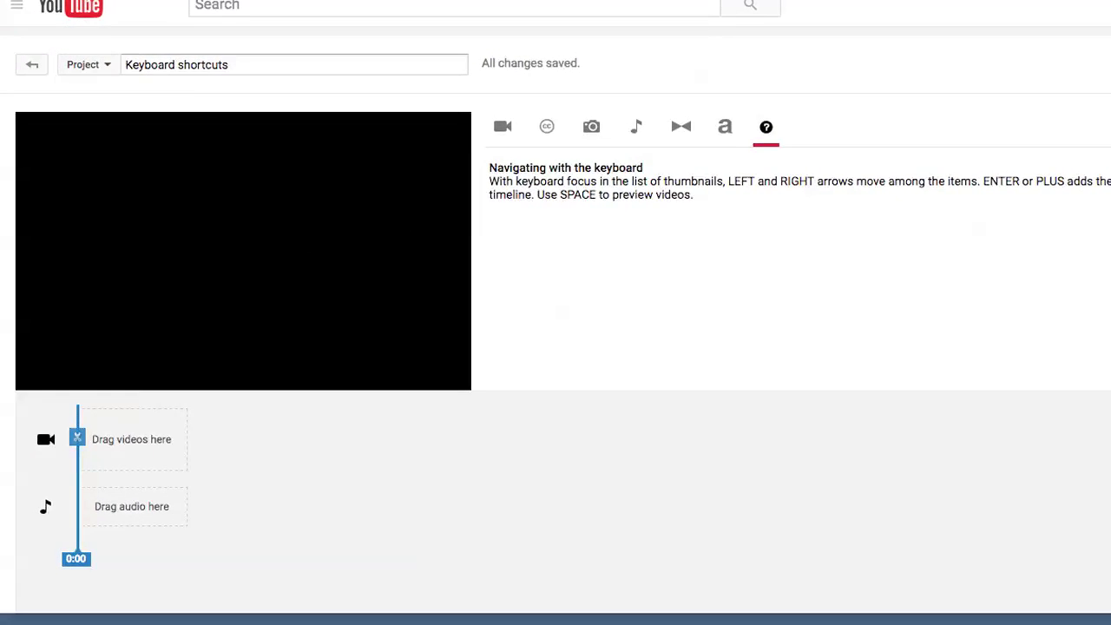
pyautogui.click(505, 127)
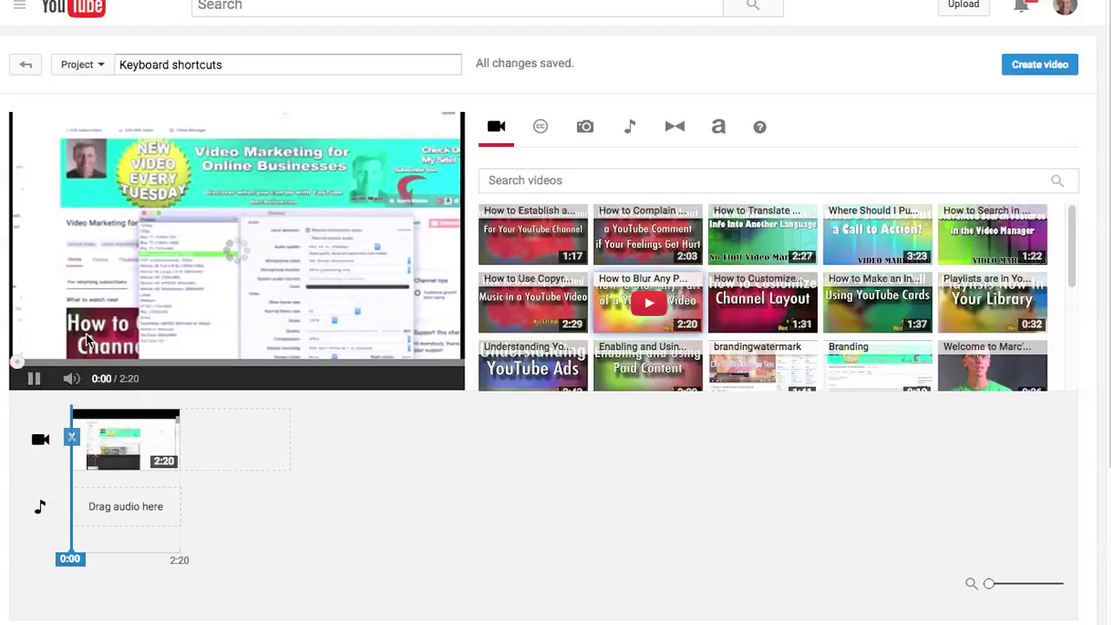
# Step: Pause, resume and pause again the preview of the 2:20 clip
pyautogui.click(34, 381)
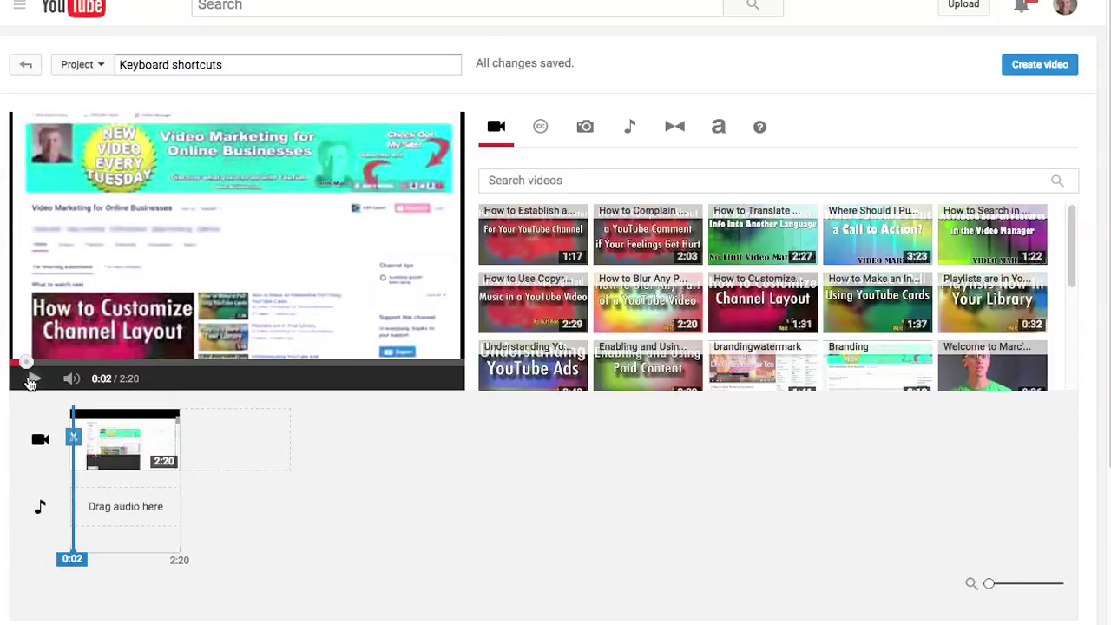
pyautogui.press('space')
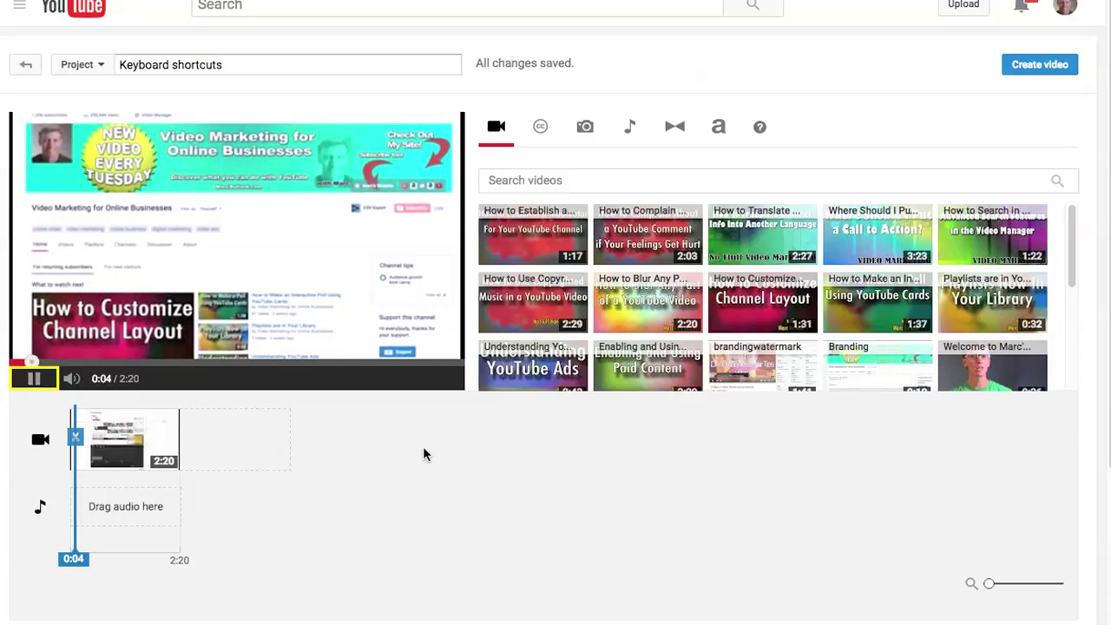
pyautogui.press('space')
pyautogui.press('space')
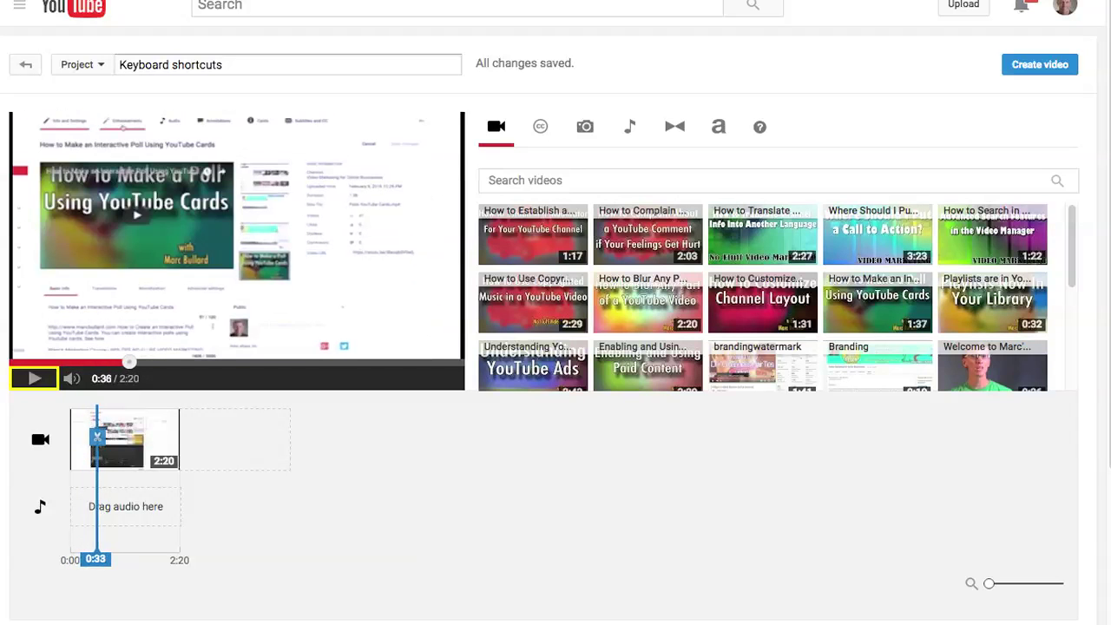
# Step: Step the preview playhead with arrow keys between 0:30 and 0:50, briefly playing from 0:46
pyautogui.press('Left')
pyautogui.press('Left')
pyautogui.press('Left')
pyautogui.press('Left')
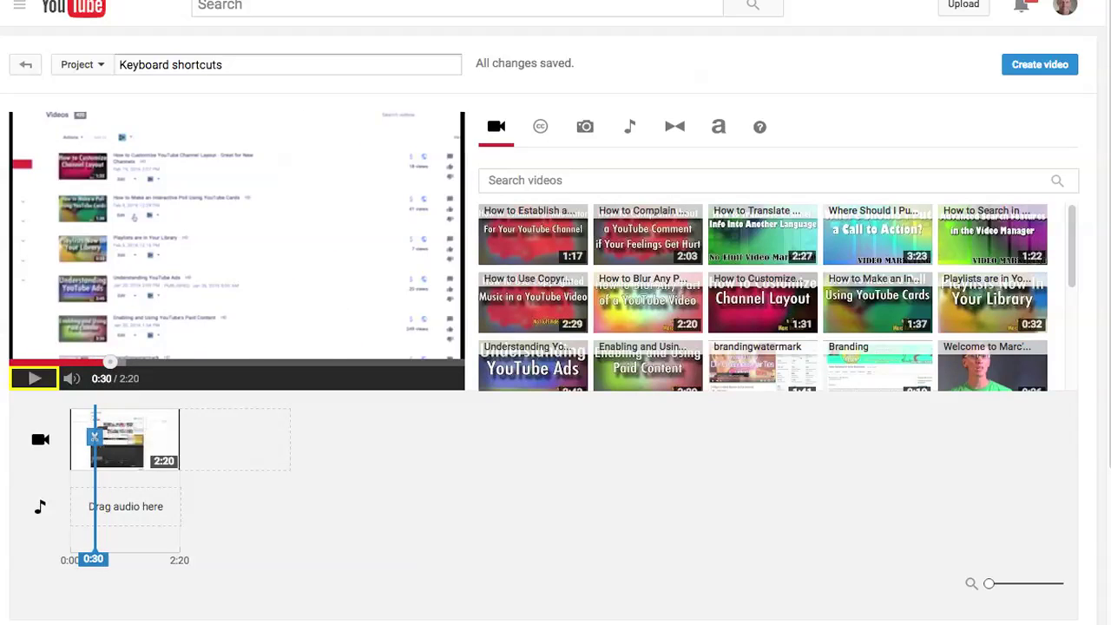
pyautogui.press('Right')
pyautogui.press('Right')
pyautogui.press('Right')
pyautogui.press('Right')
pyautogui.press('Right')
pyautogui.press('Right')
pyautogui.press('Right')
pyautogui.press('Right')
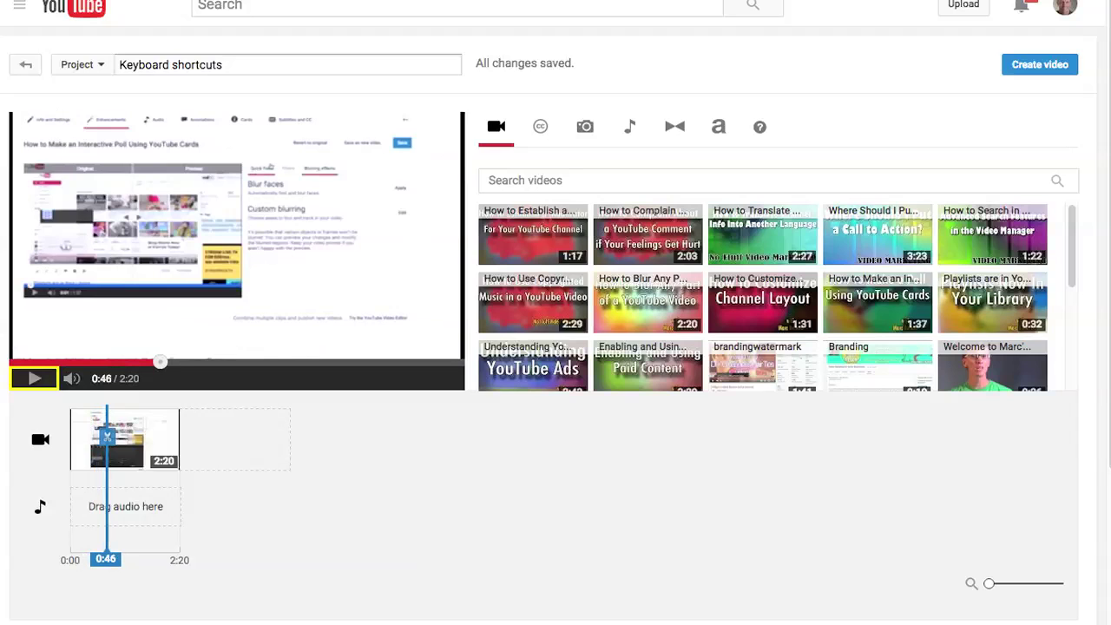
pyautogui.press('space')
pyautogui.press('space')
pyautogui.press('Right')
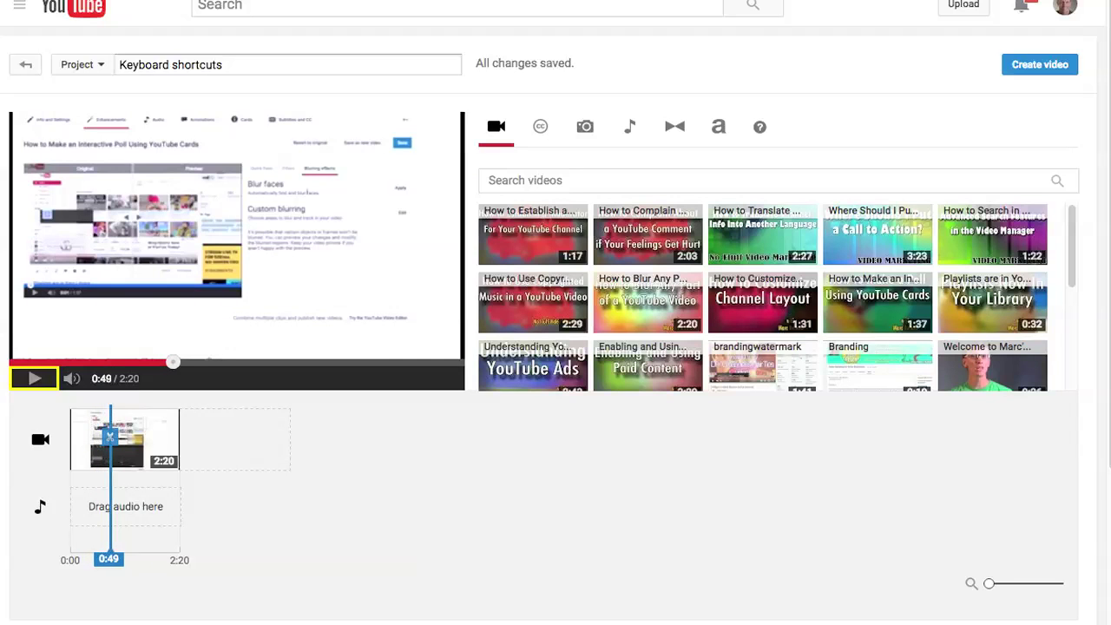
pyautogui.press('Right')
pyautogui.press('Right')
pyautogui.press('Left')
pyautogui.press('Left')
pyautogui.press('Left')
pyautogui.press('Left')
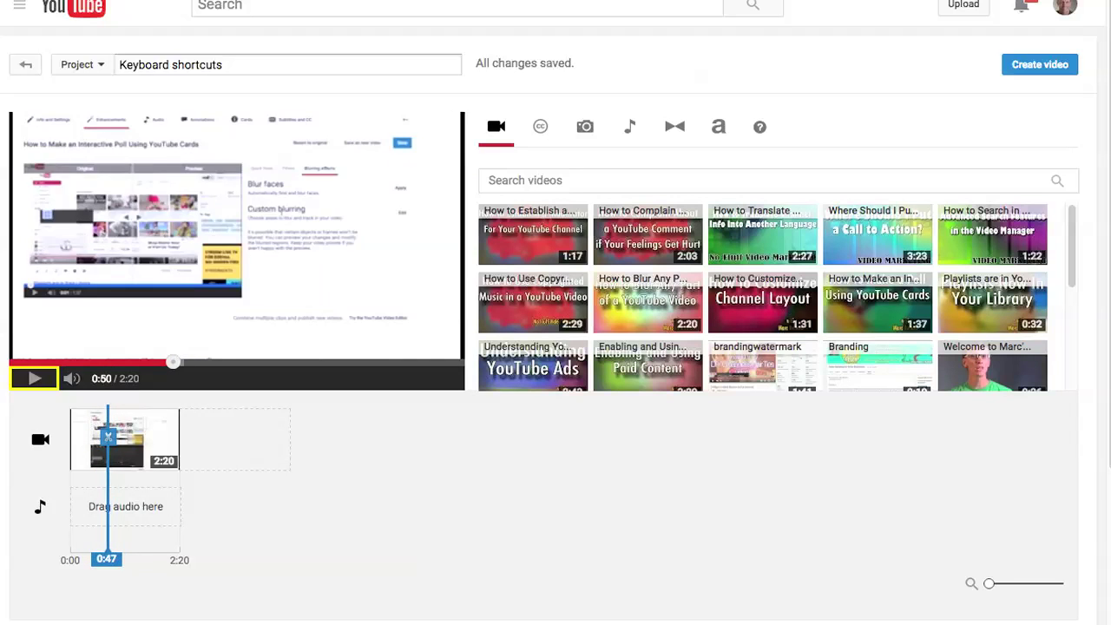
pyautogui.press('Right')
pyautogui.press('Right')
pyautogui.press('Right')
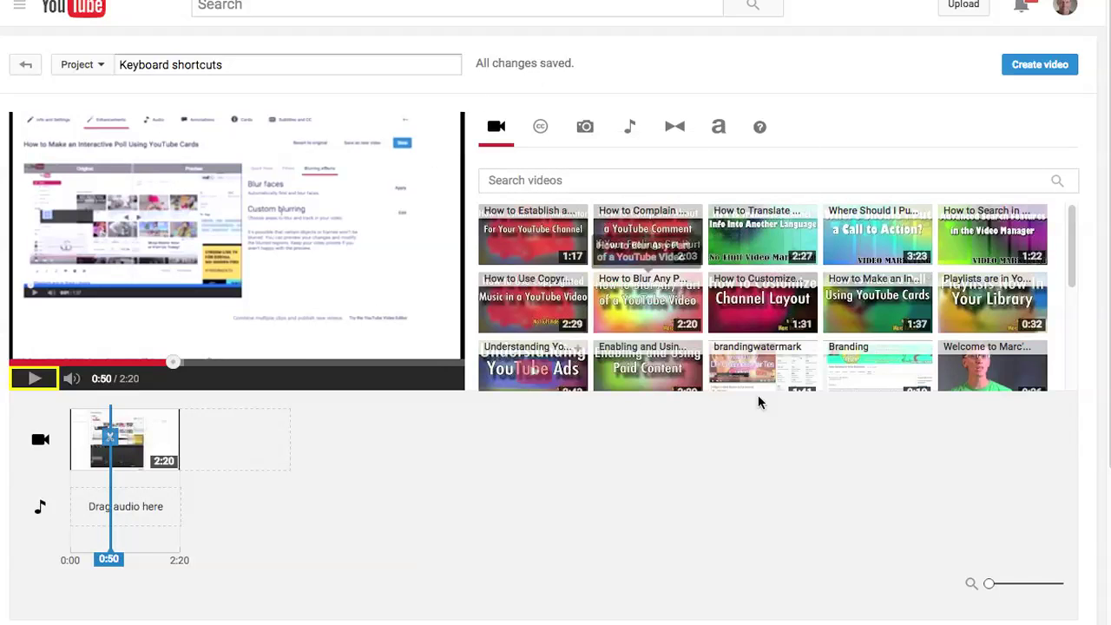
# Step: Append the 3:29 'Enabling and Using Paid Content' clip after the first, making the project 5:49
pyautogui.click(511, 310)
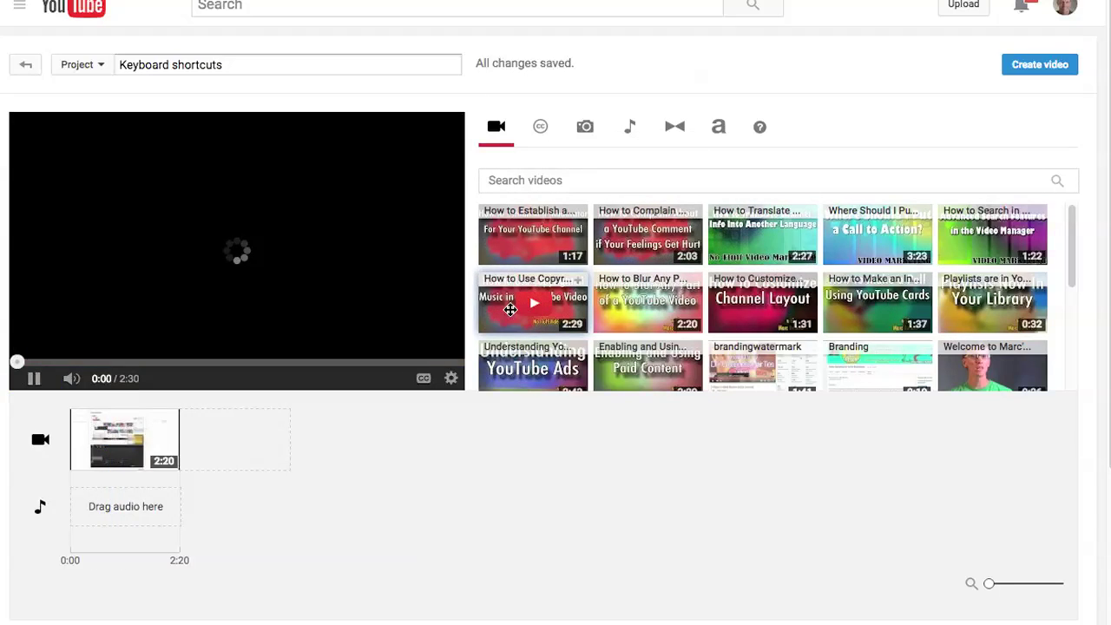
pyautogui.click(36, 380)
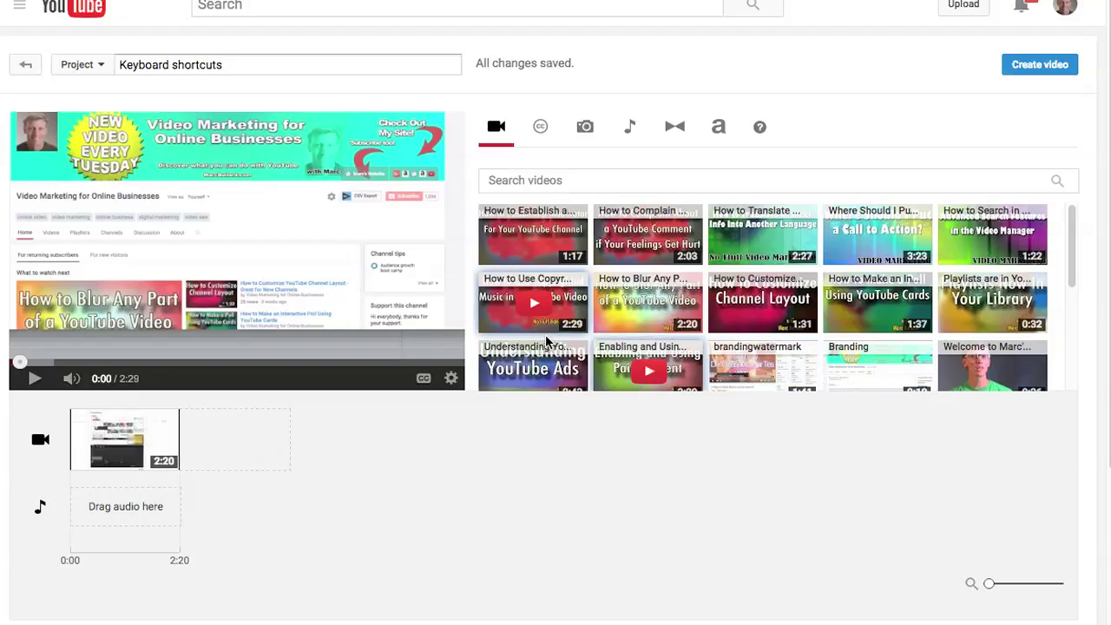
pyautogui.moveTo(650, 371); pyautogui.dragTo(227, 439)
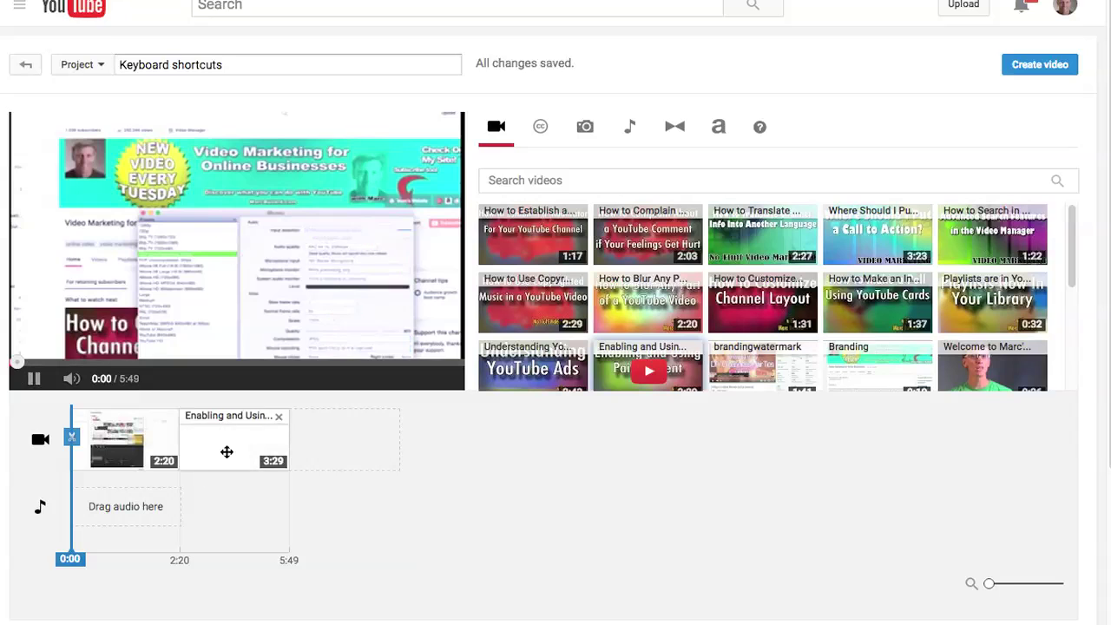
pyautogui.click(34, 380)
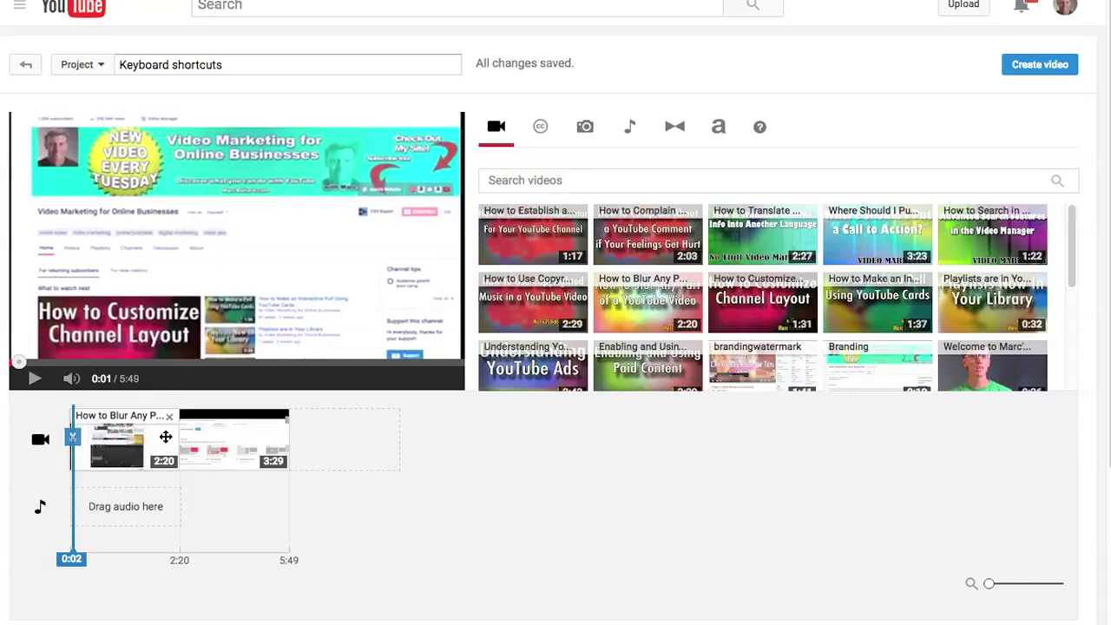
pyautogui.moveTo(207, 441)
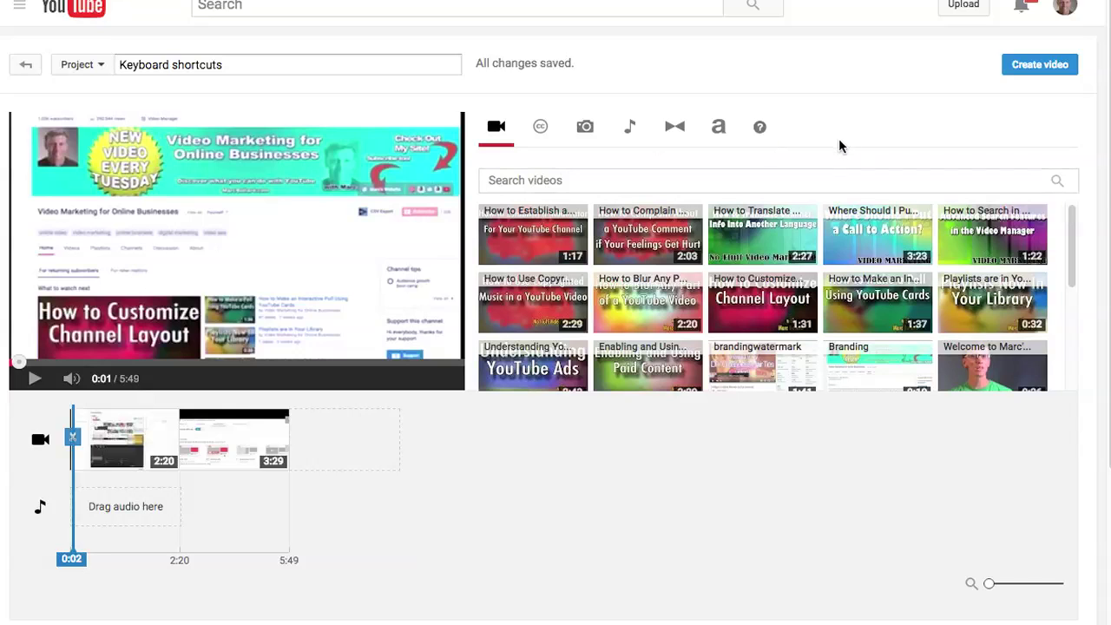
pyautogui.moveTo(683, 358)
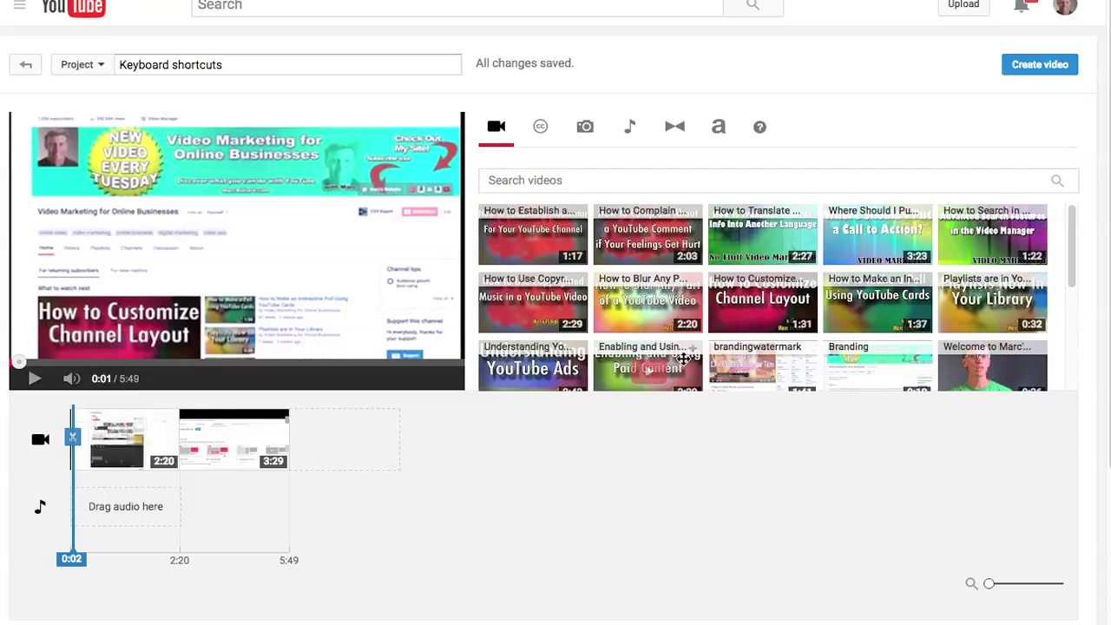